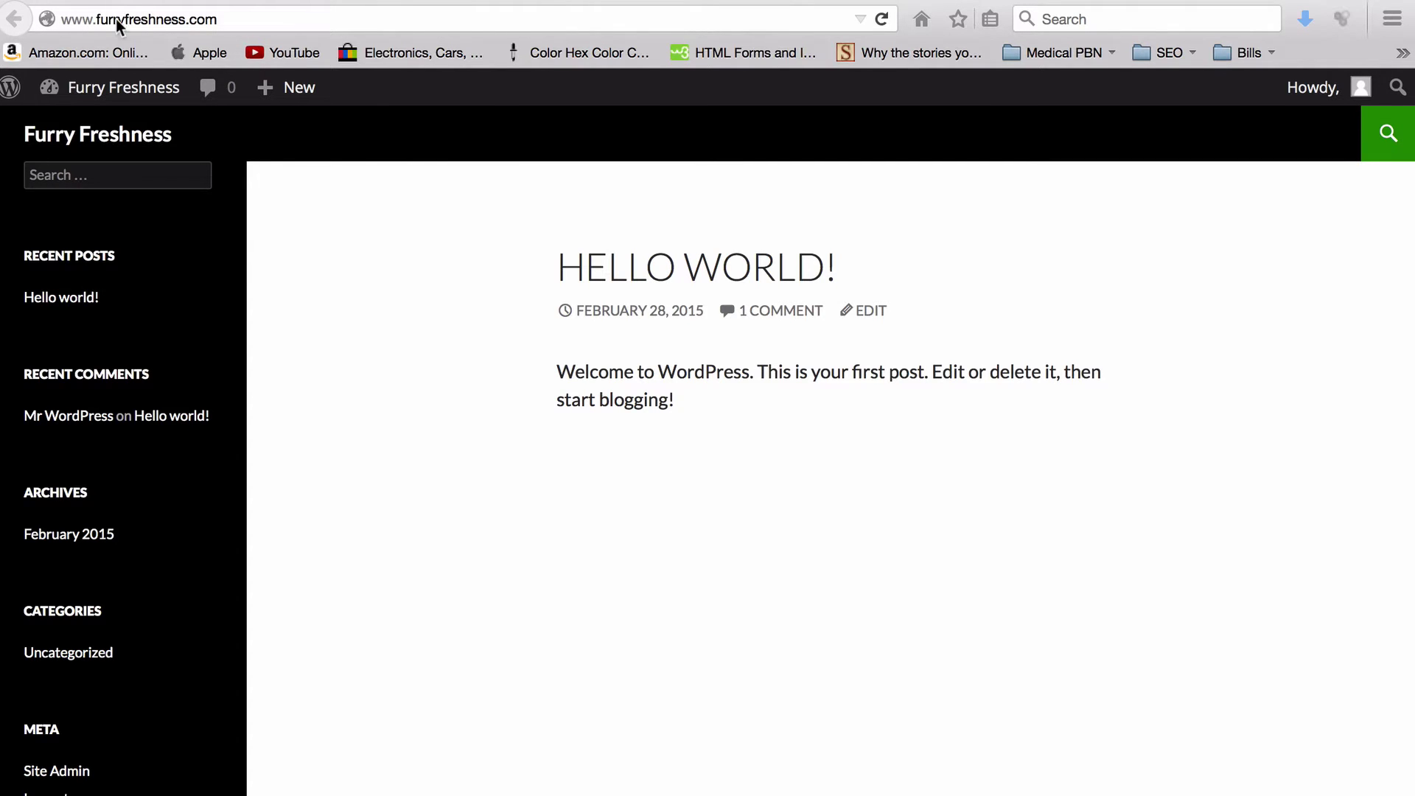
Scroll down and back up the WordPress 'Hello world!' blog page on furryfreshness.com
{"action": "scroll", "coordinate": [490, 268], "scroll_direction": "down", "scroll_amount": 5}
{"action": "scroll", "coordinate": [489, 268], "scroll_direction": "up", "scroll_amount": 5}
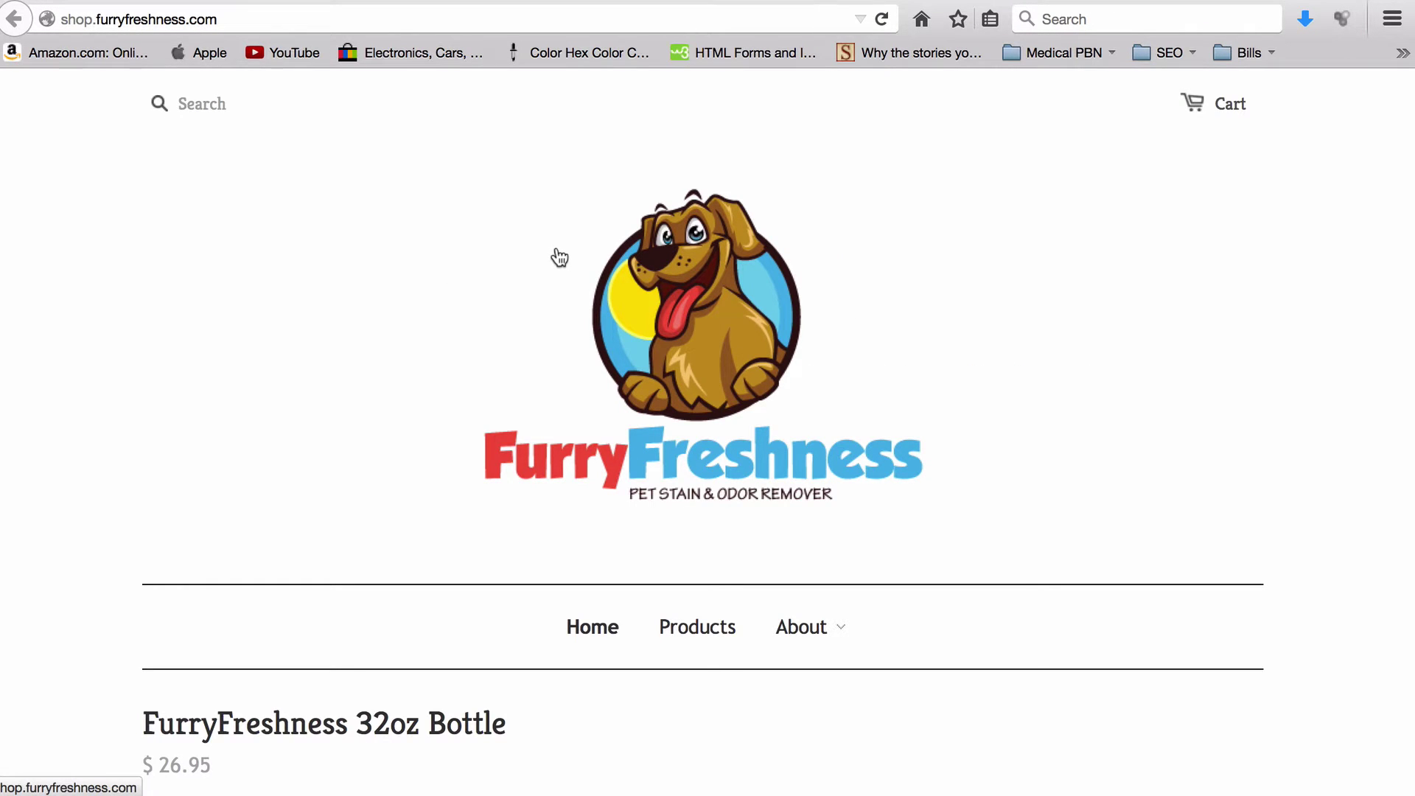
Browse the shop.furryfreshness.com storefront's 32oz Bottle listing, then go back to the WordPress site
{"action": "scroll", "coordinate": [558, 254], "scroll_direction": "down", "scroll_amount": 5}
{"action": "scroll", "coordinate": [557, 253], "scroll_direction": "down", "scroll_amount": 15}
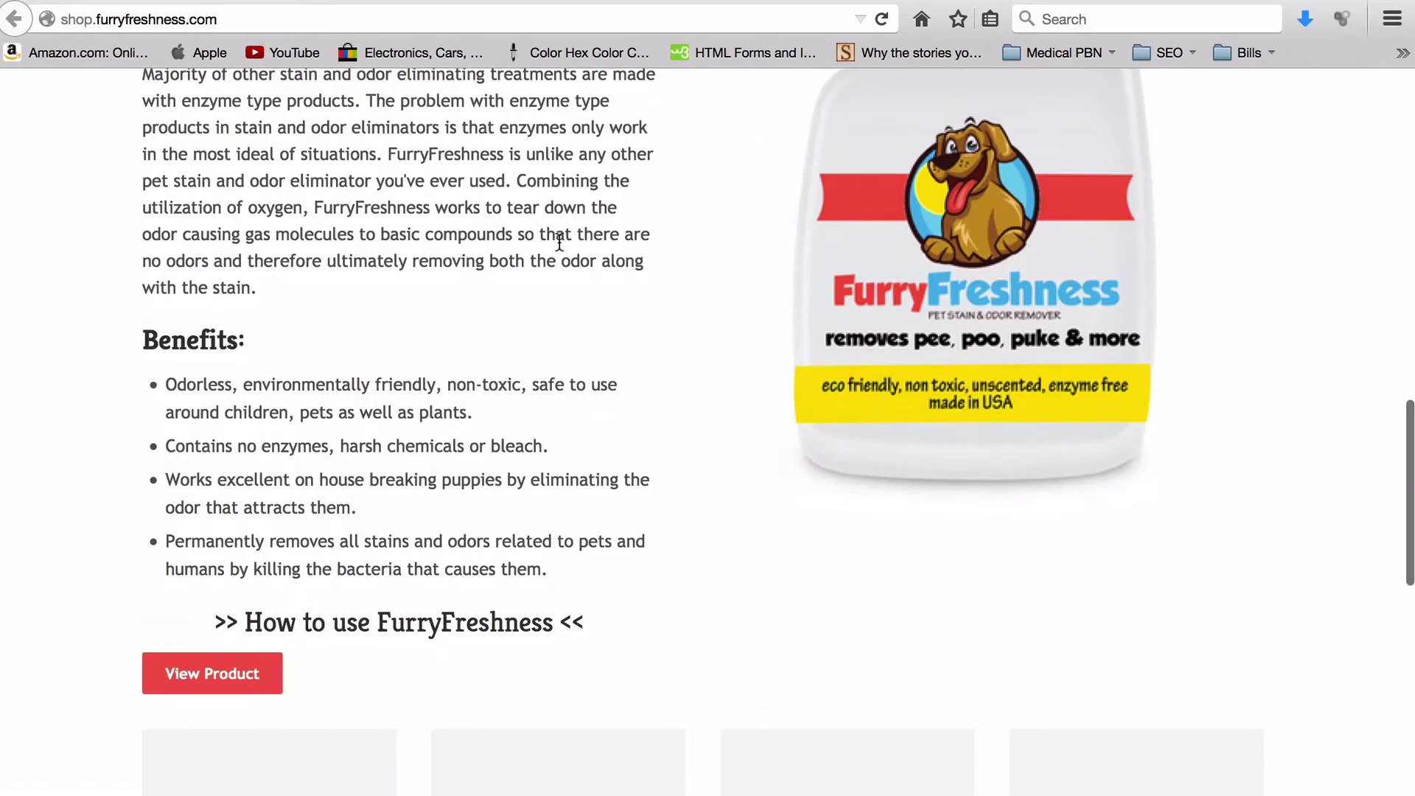
{"action": "scroll", "coordinate": [560, 249], "scroll_direction": "up", "scroll_amount": 20}
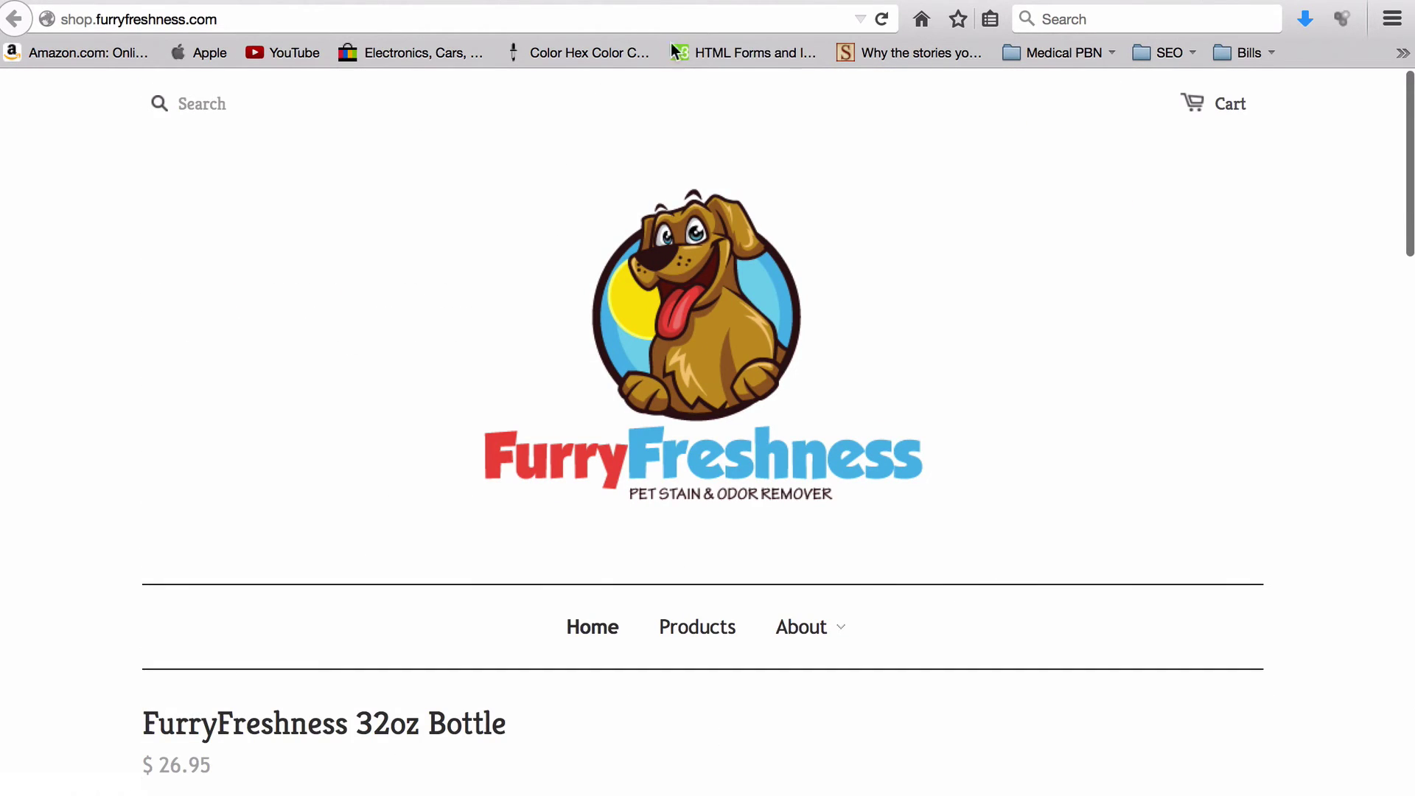
{"action": "left_click", "coordinate": [675, 2]}
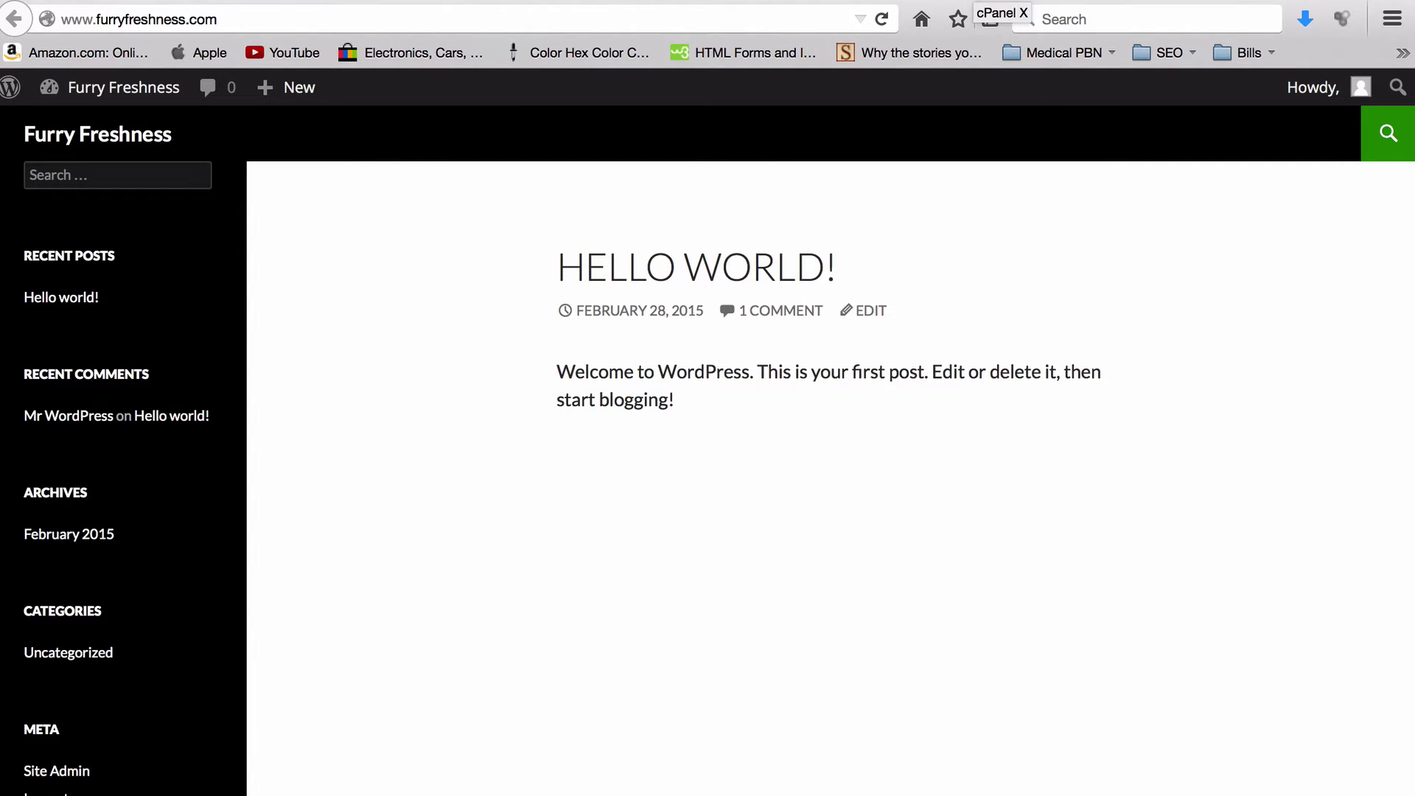
Go to the HostGator cPanel and open the Subdomains page under Domains
{"action": "left_click", "coordinate": [987, 2]}
{"action": "scroll", "coordinate": [803, 401], "scroll_direction": "down", "scroll_amount": 2}
{"action": "scroll", "coordinate": [836, 406], "scroll_direction": "down", "scroll_amount": 5}
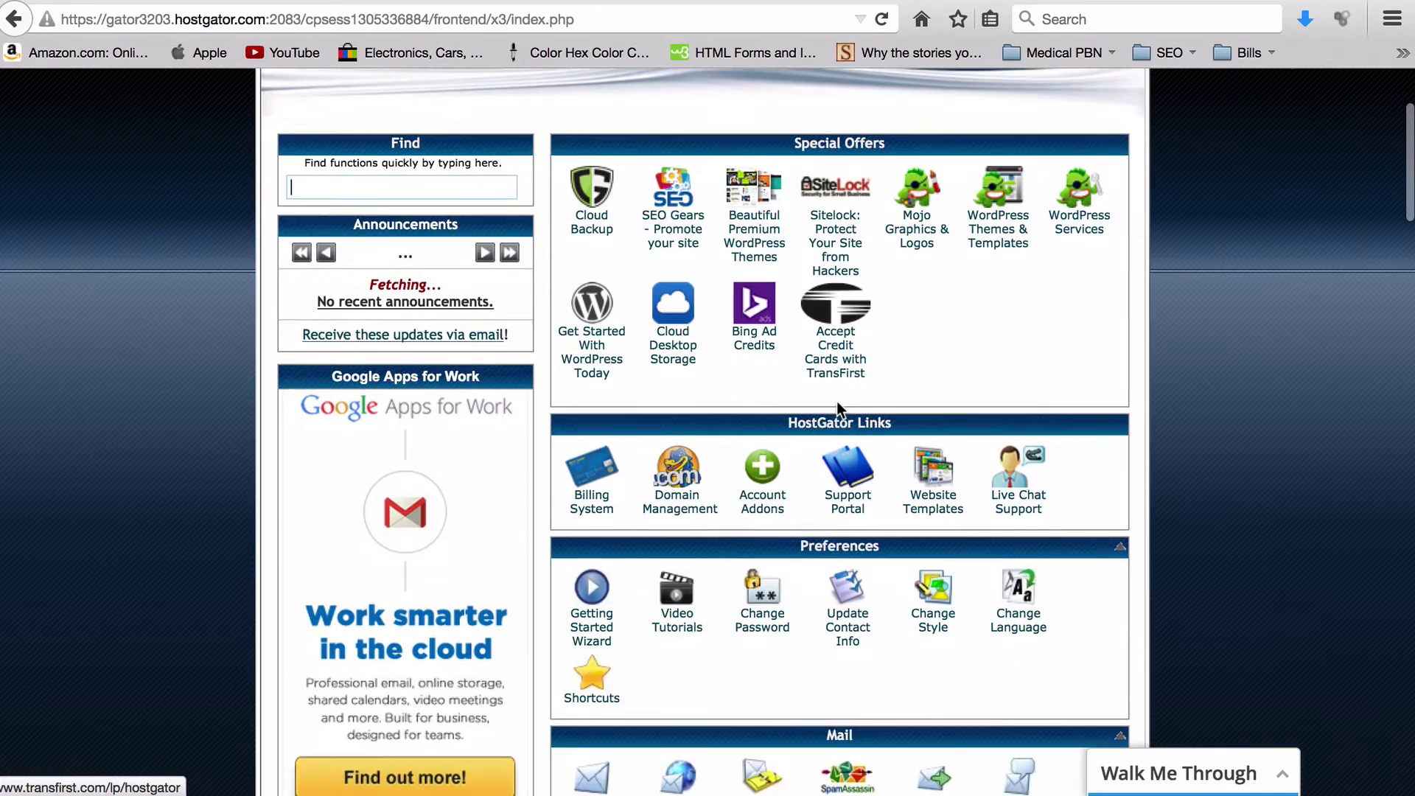
{"action": "scroll", "coordinate": [848, 404], "scroll_direction": "down", "scroll_amount": 20}
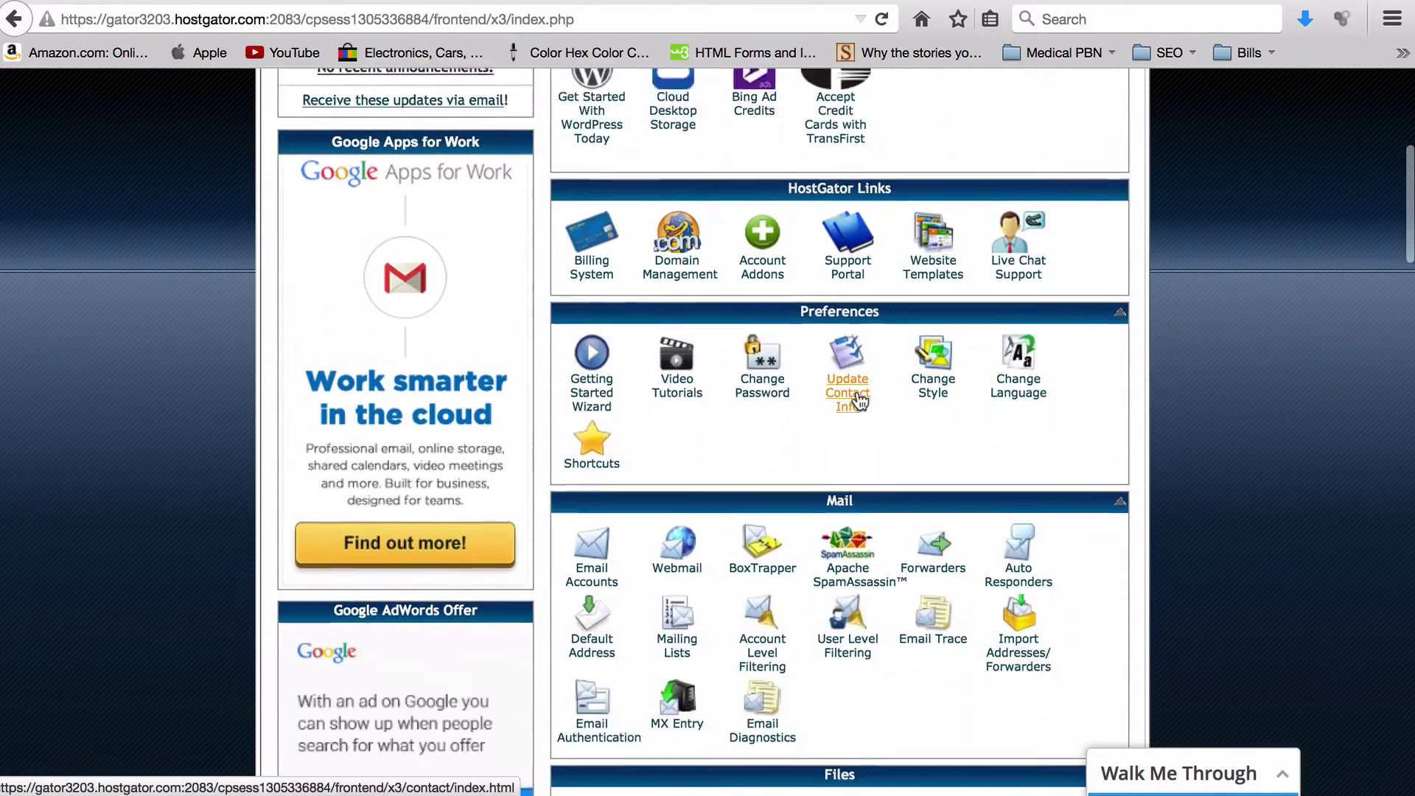
{"action": "scroll", "coordinate": [911, 359], "scroll_direction": "down", "scroll_amount": 3}
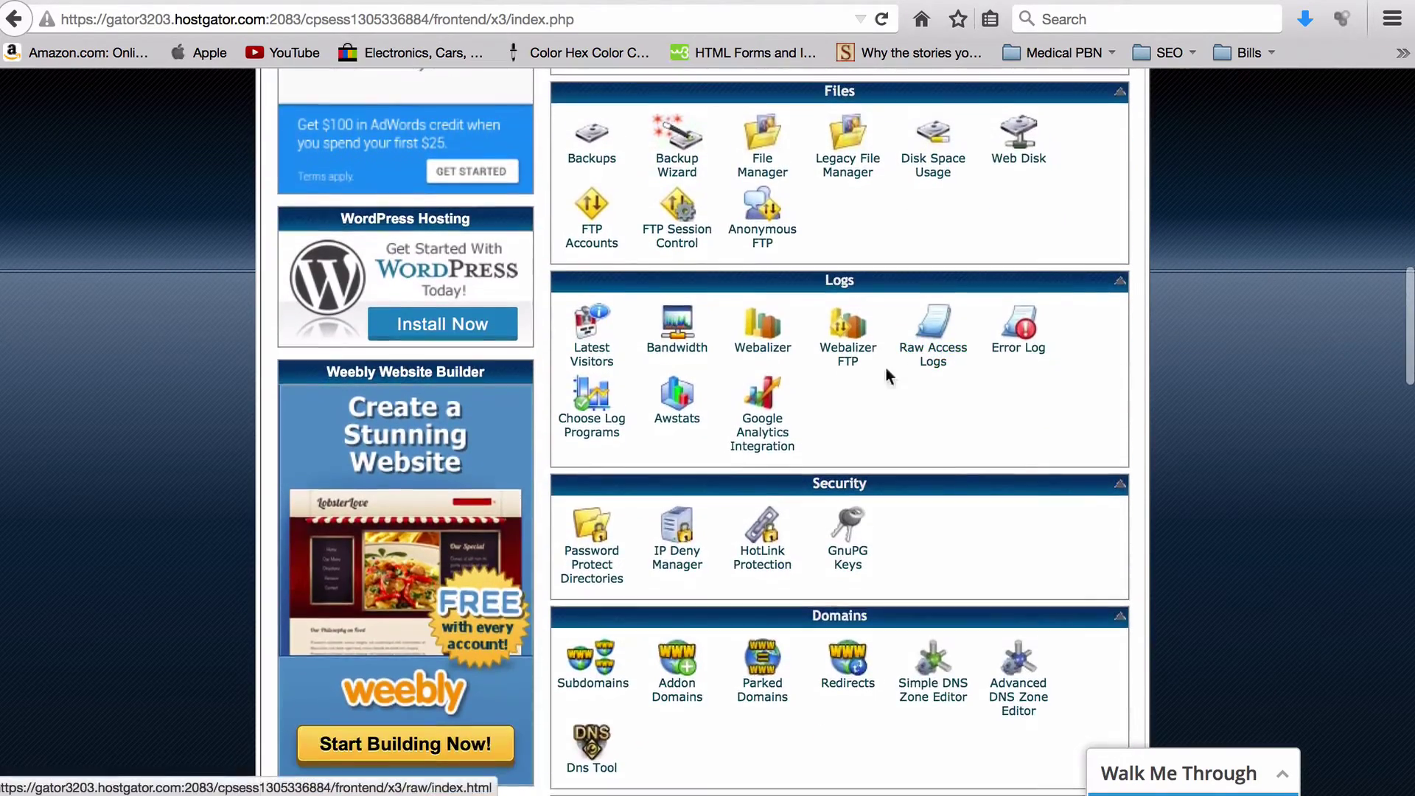
{"action": "left_click", "coordinate": [591, 685]}
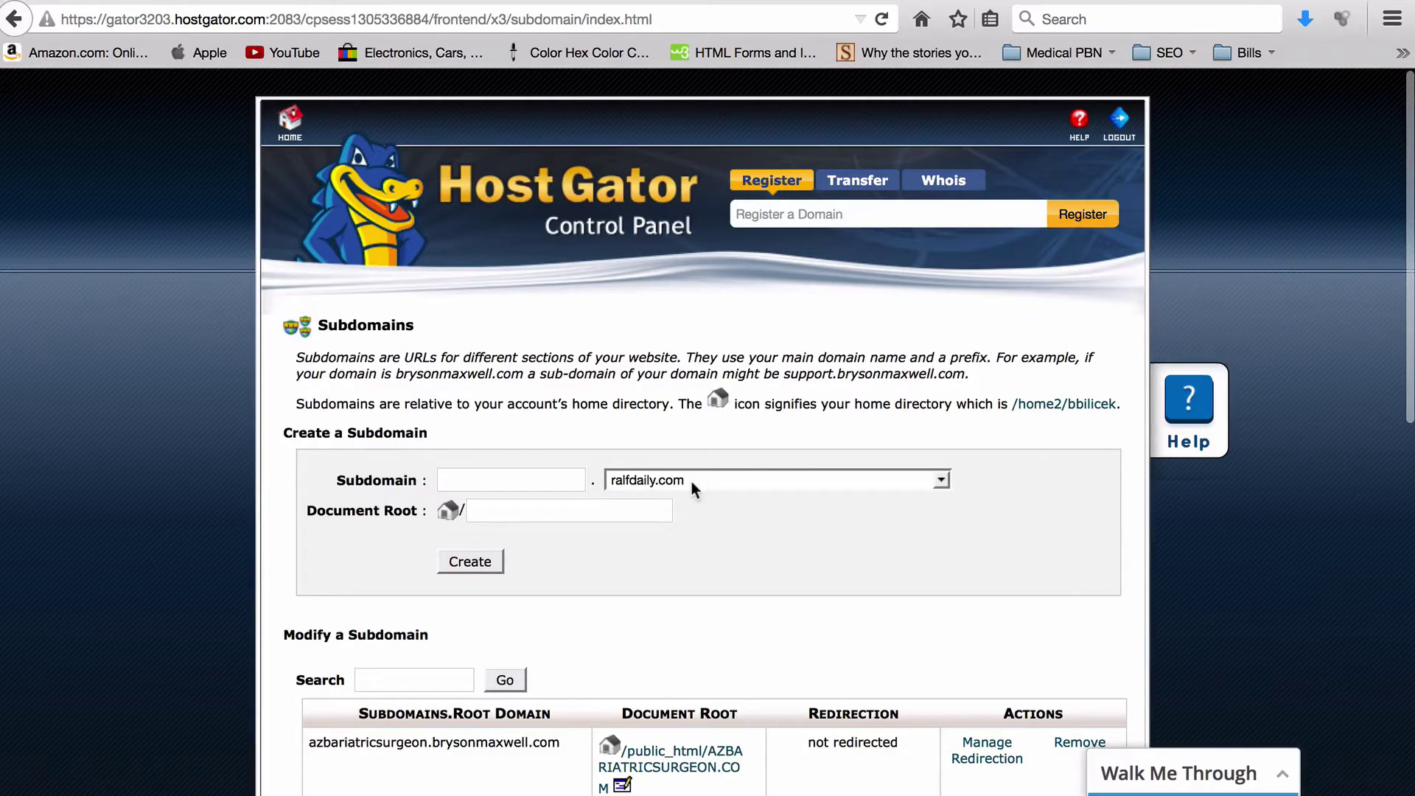
Create the funfacts subdomain for ralfdaily.com with document root public_html/funfacts
{"action": "left_click", "coordinate": [530, 481]}
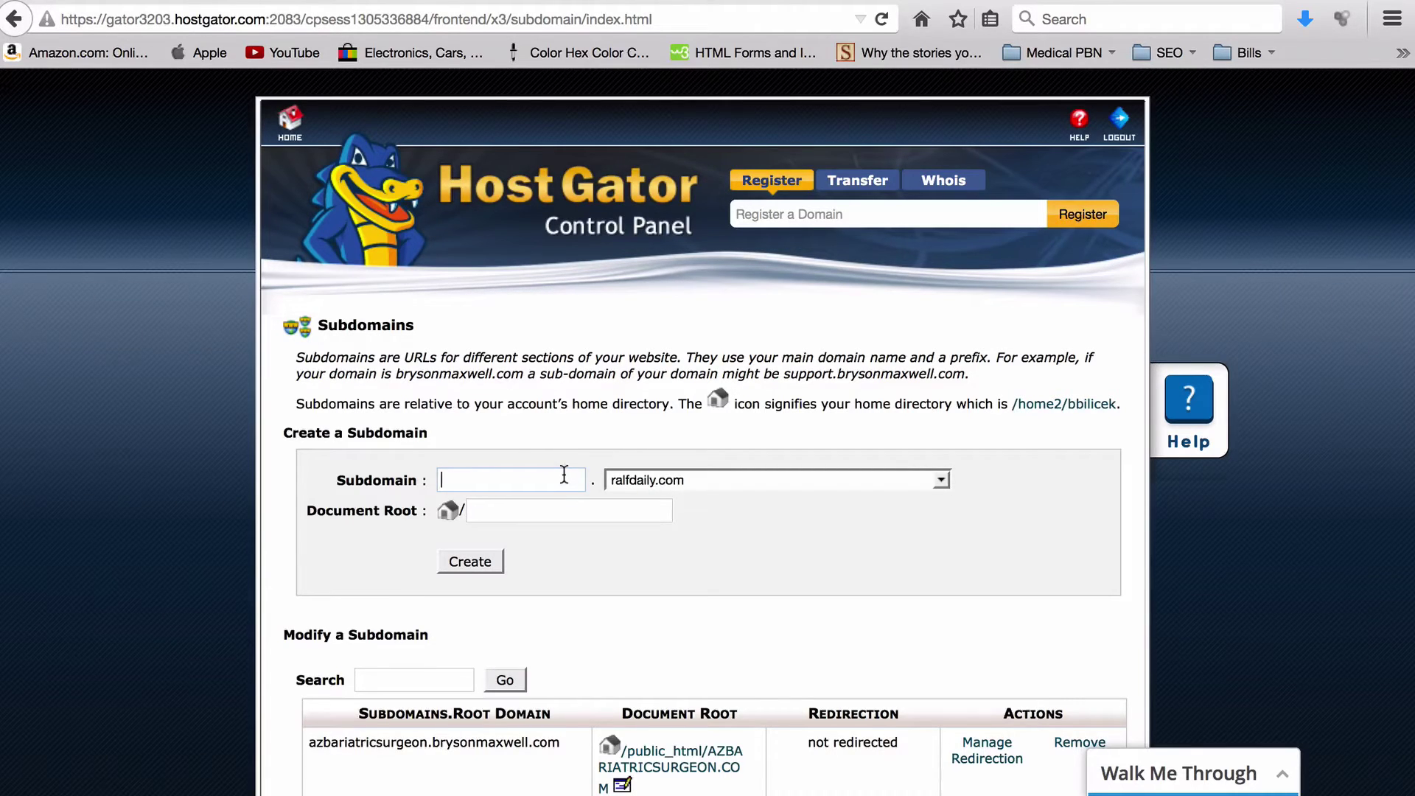
{"action": "type", "text": "funfacts"}
{"action": "key", "text": "Tab"}
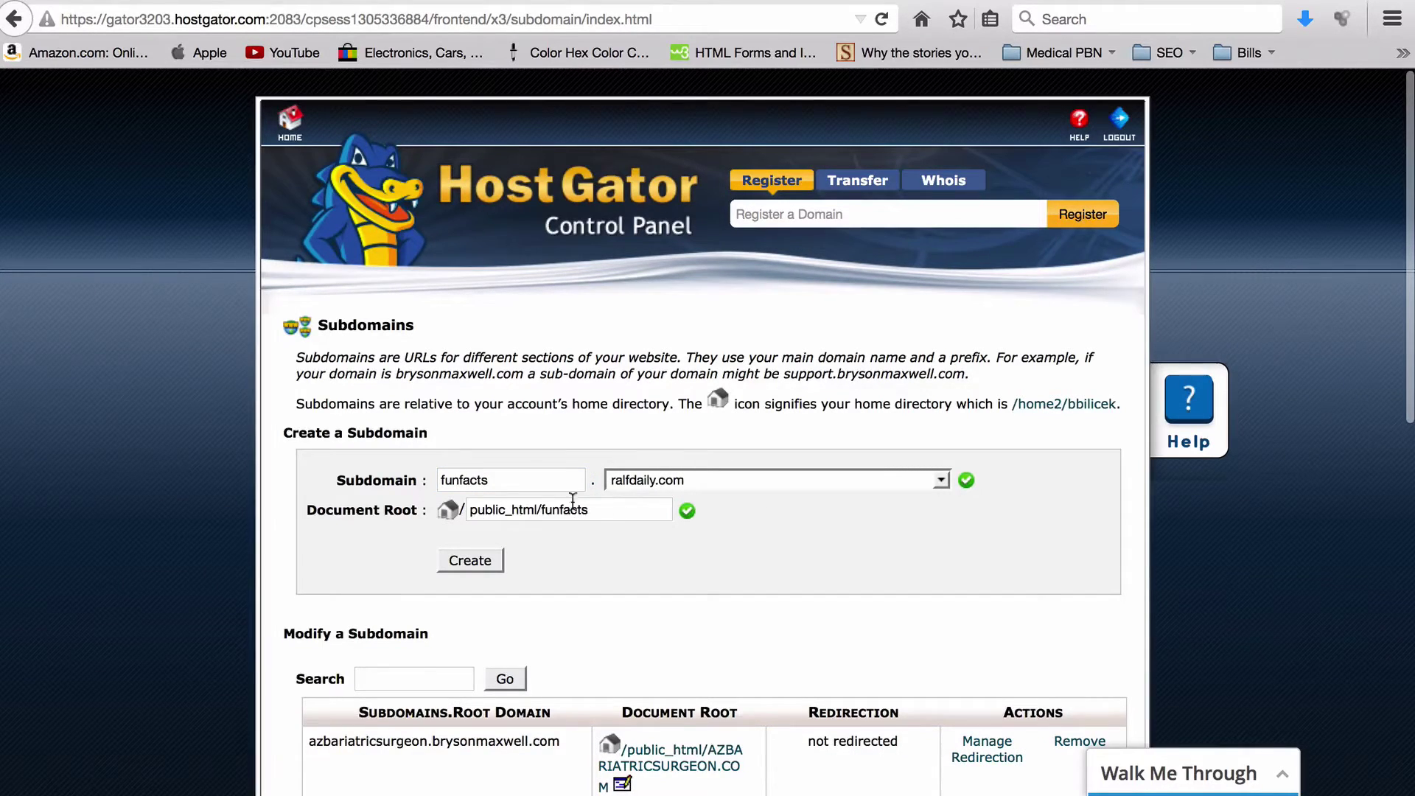
{"action": "left_click", "coordinate": [468, 562]}
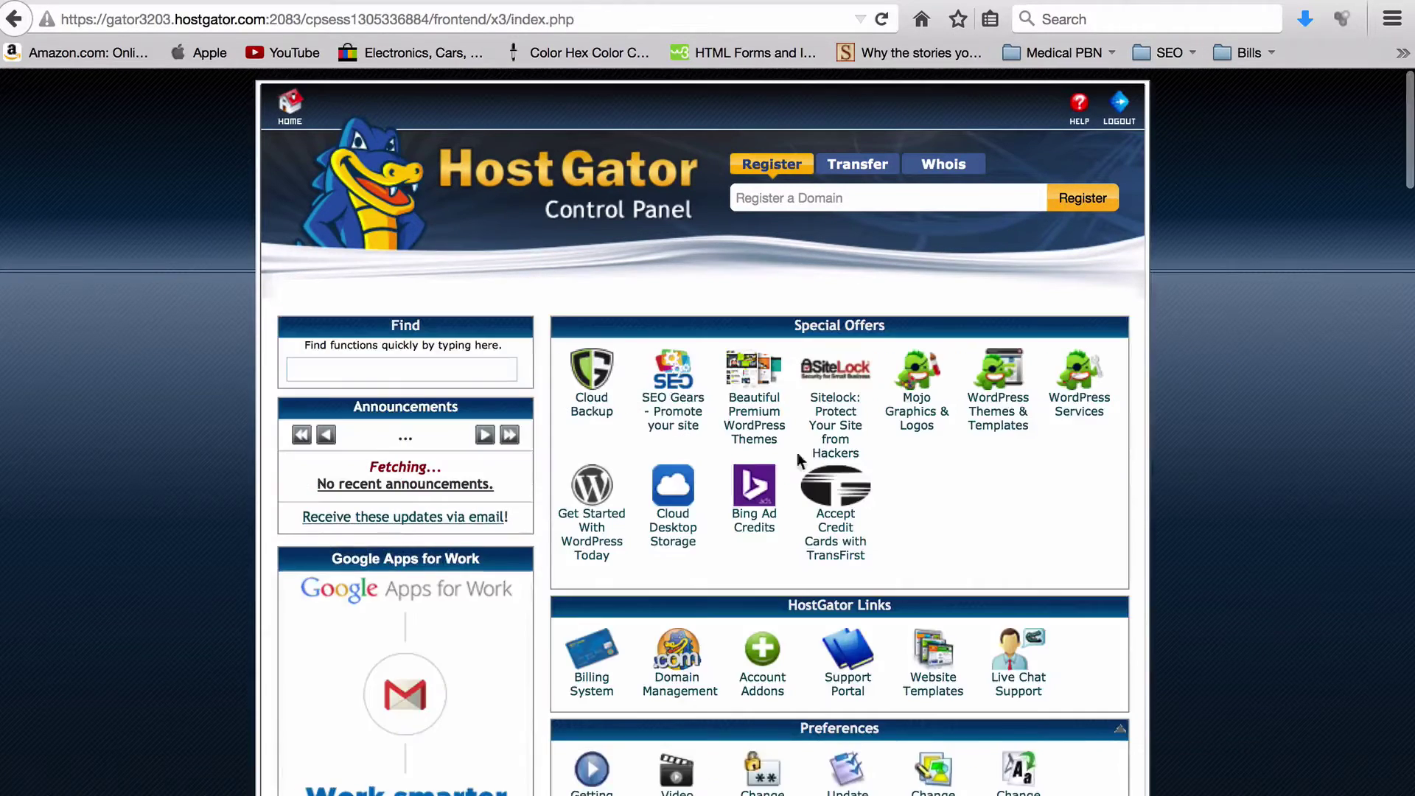
{"action": "scroll", "coordinate": [996, 473], "scroll_direction": "down", "scroll_amount": 6}
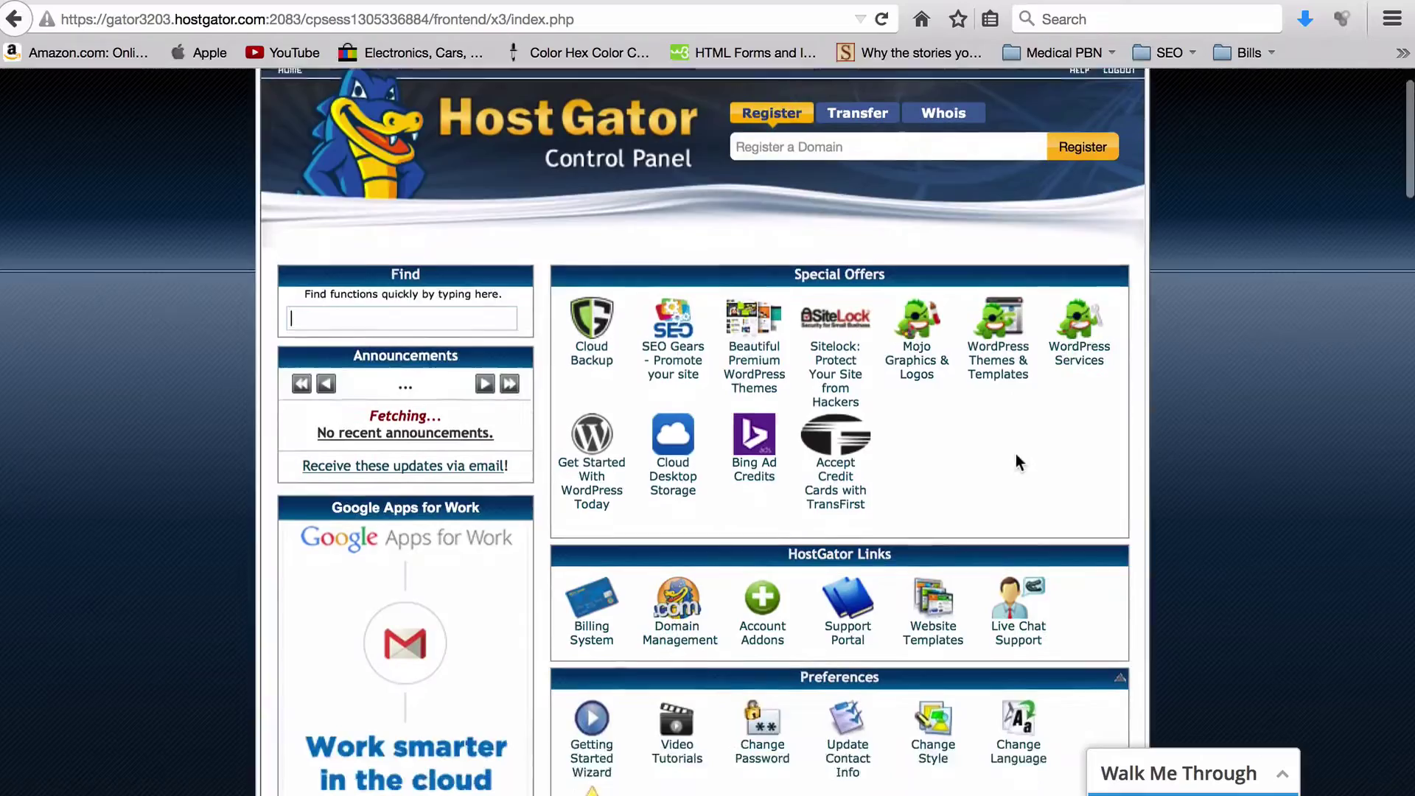
{"action": "scroll", "coordinate": [1028, 413], "scroll_direction": "down", "scroll_amount": 8}
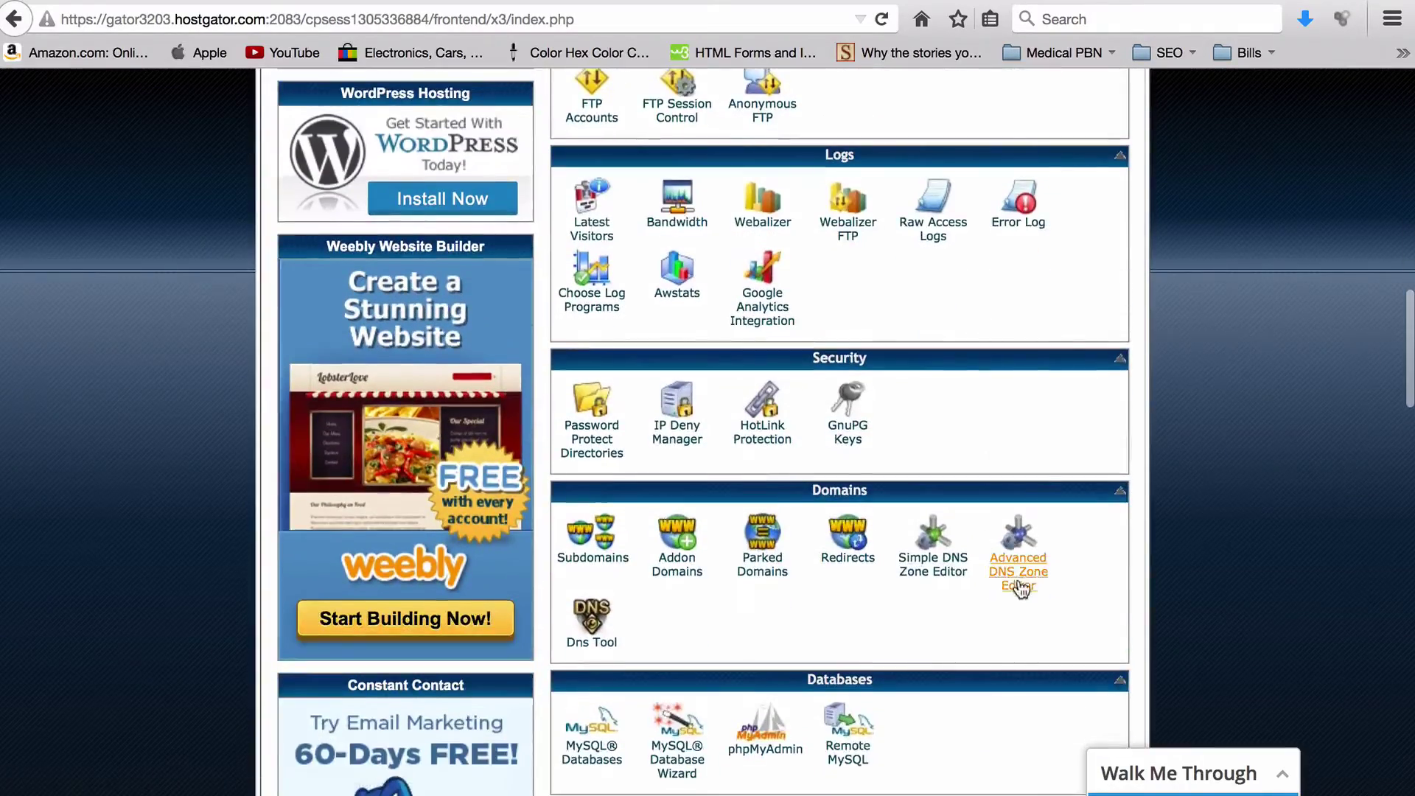
{"action": "left_click", "coordinate": [1021, 587]}
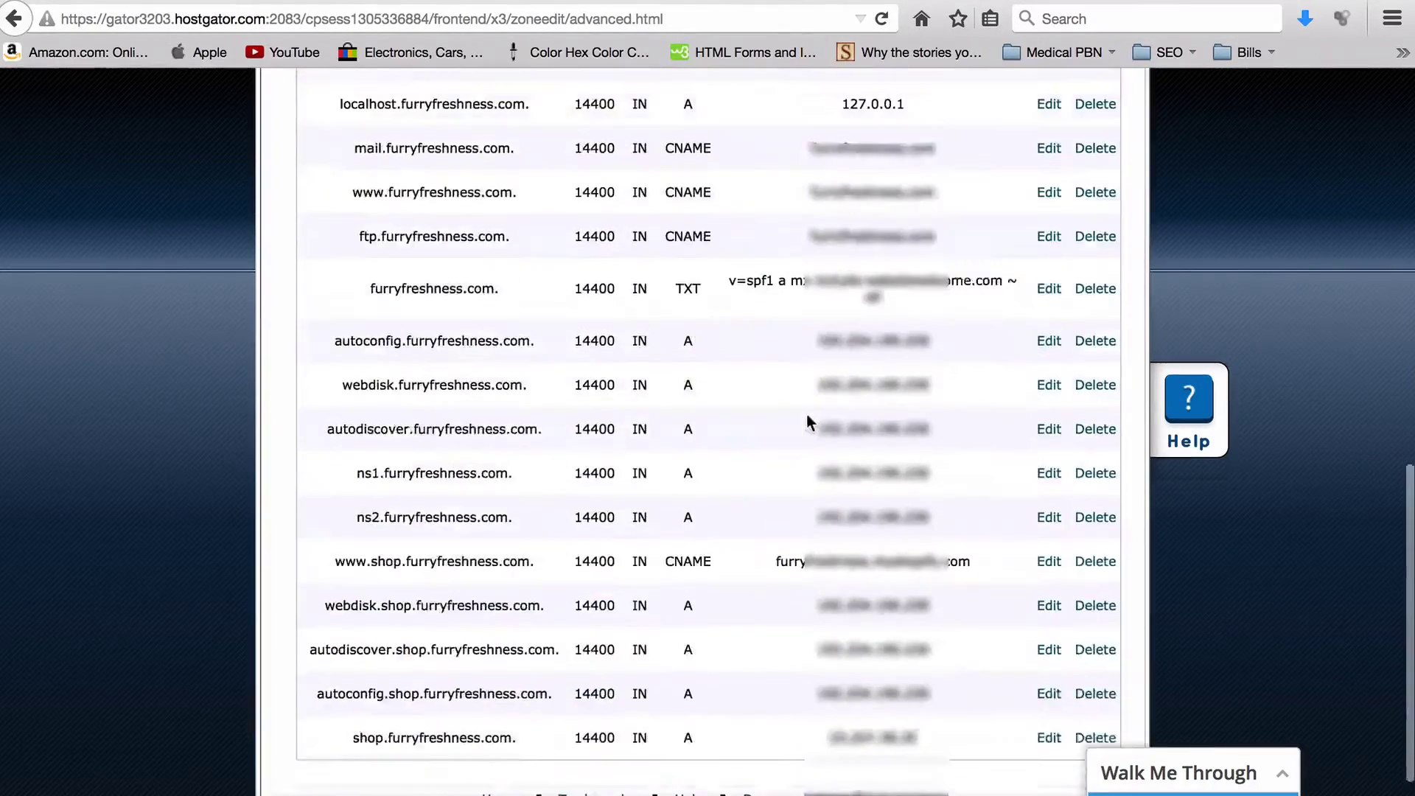
{"action": "scroll", "coordinate": [808, 417], "scroll_direction": "up", "scroll_amount": 5}
{"action": "scroll", "coordinate": [654, 234], "scroll_direction": "down", "scroll_amount": 4}
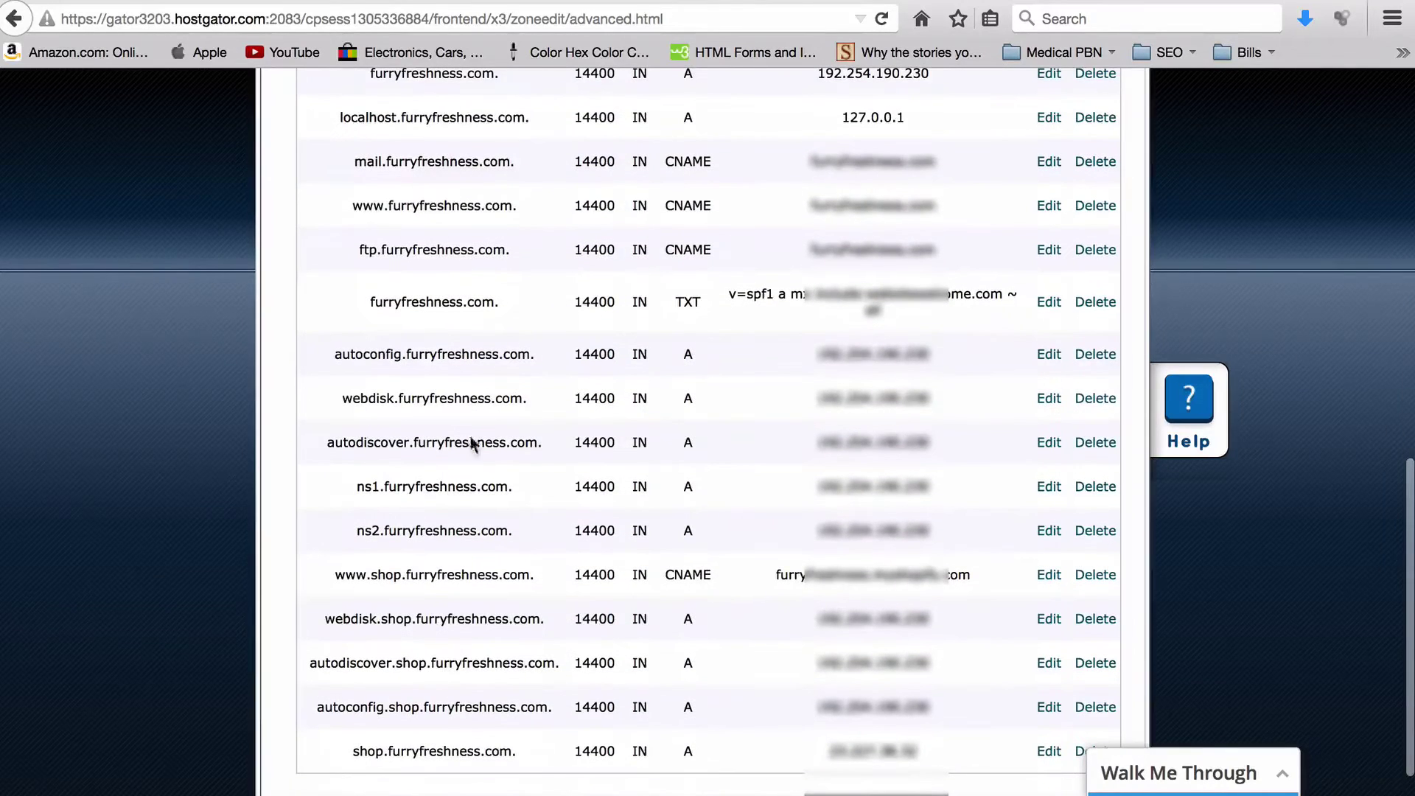
{"action": "scroll", "coordinate": [488, 393], "scroll_direction": "down", "scroll_amount": 2}
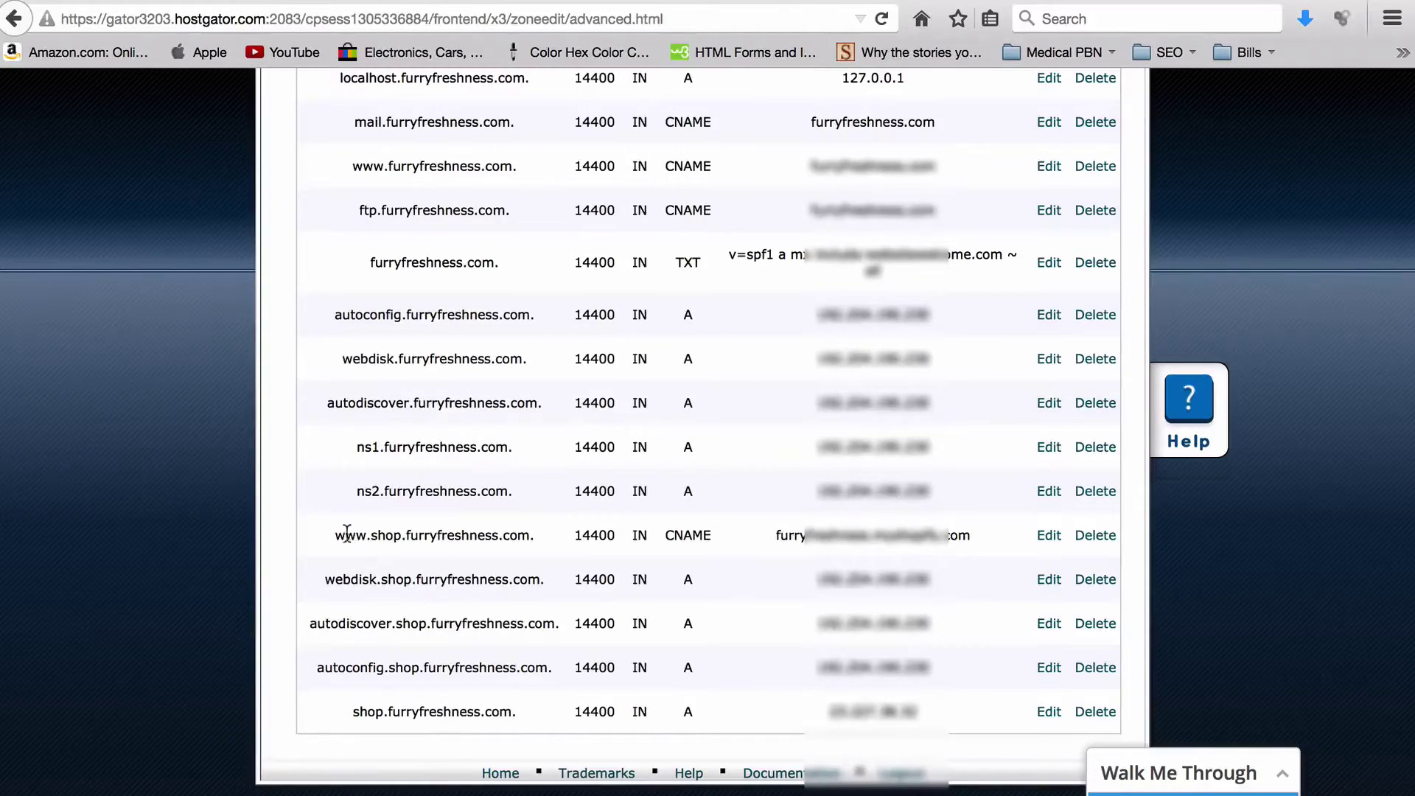
{"action": "left_click_drag", "start_coordinate": [332, 536], "coordinate": [371, 531]}
{"action": "left_click", "coordinate": [1049, 537]}
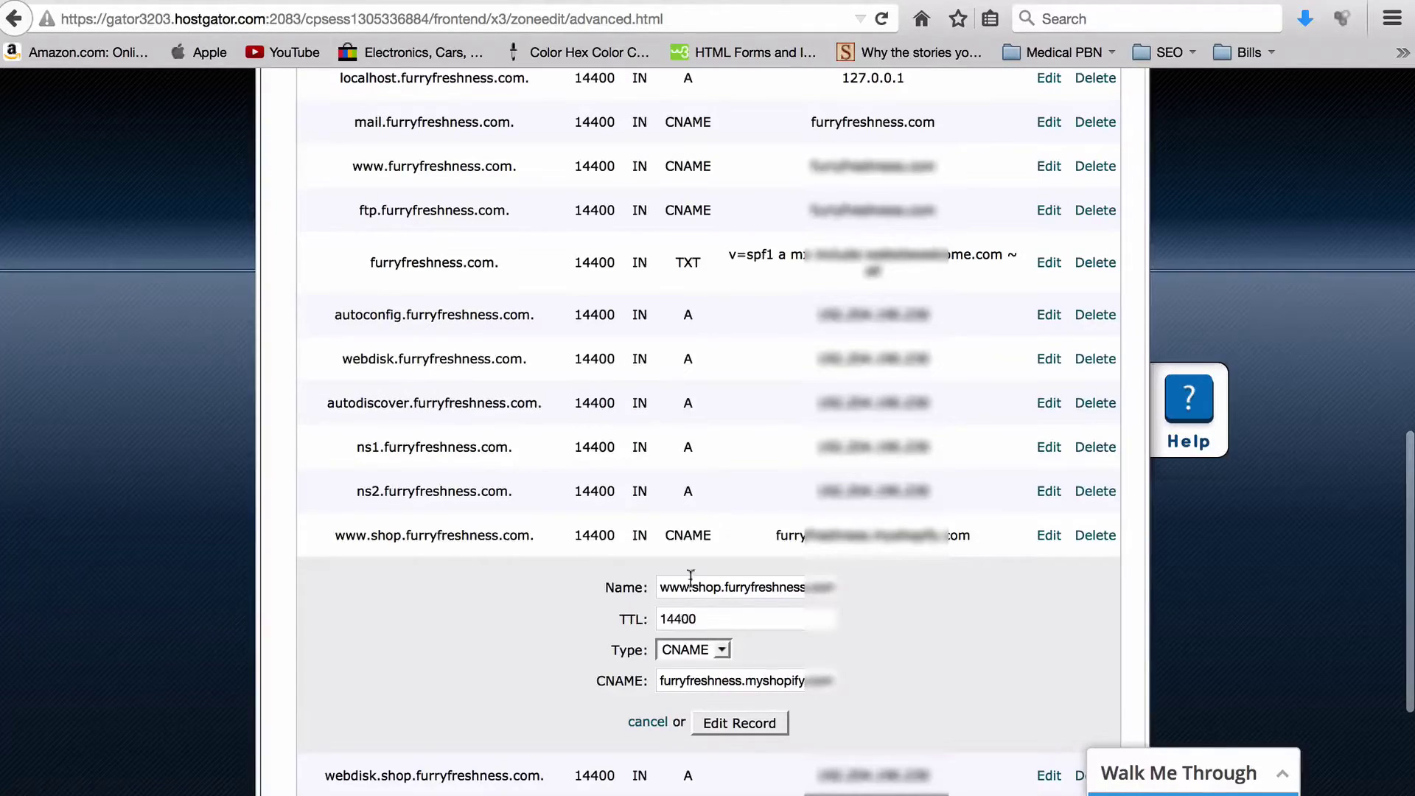
{"action": "left_click", "coordinate": [659, 726]}
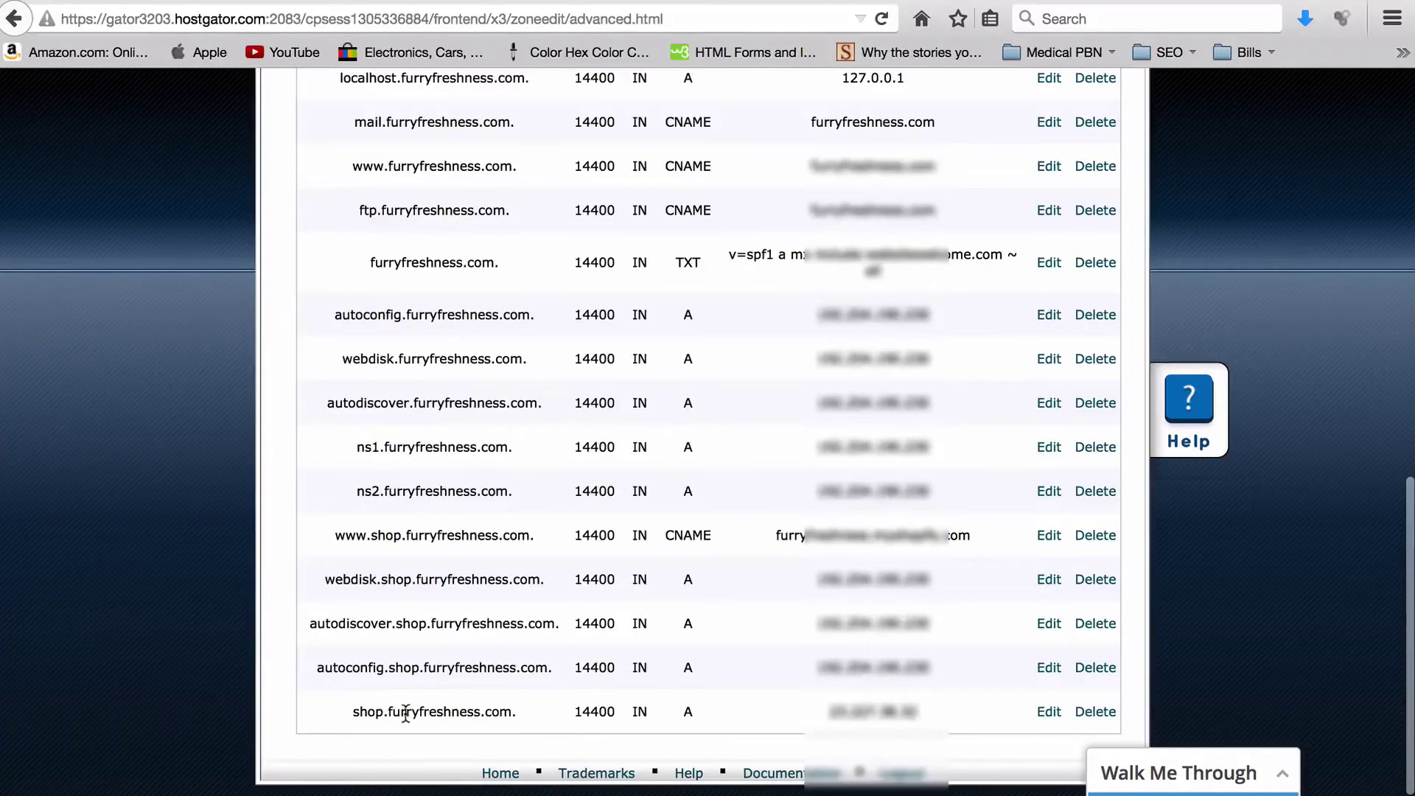
Edit the shop.furryfreshness.com A record pointing to 23.227.38.32
{"action": "left_click", "coordinate": [1047, 712]}
{"action": "scroll", "coordinate": [994, 678], "scroll_direction": "down", "scroll_amount": 3}
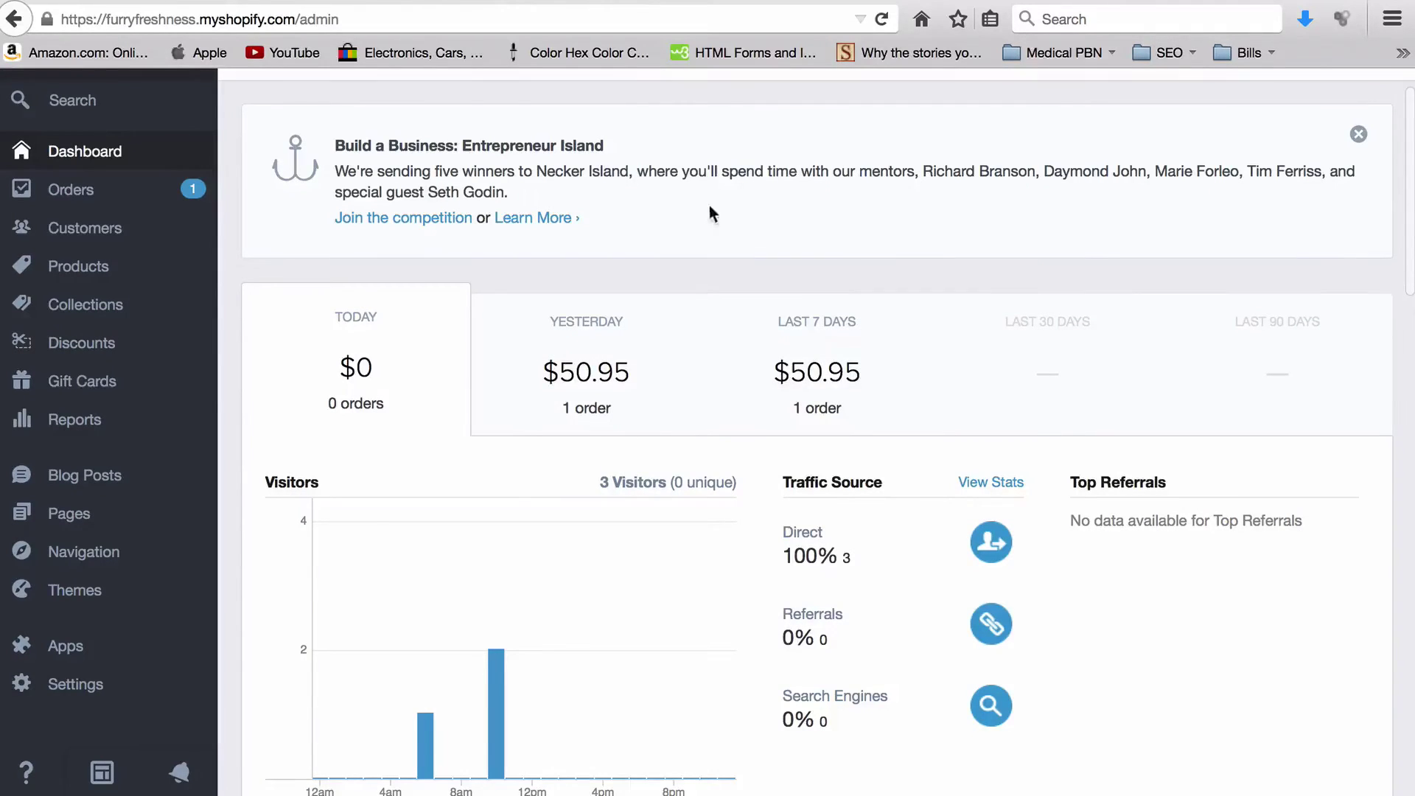
Open Shopify Settings > Domains, showing shop.furryfreshness.com as the primary domain
{"action": "left_click", "coordinate": [96, 681]}
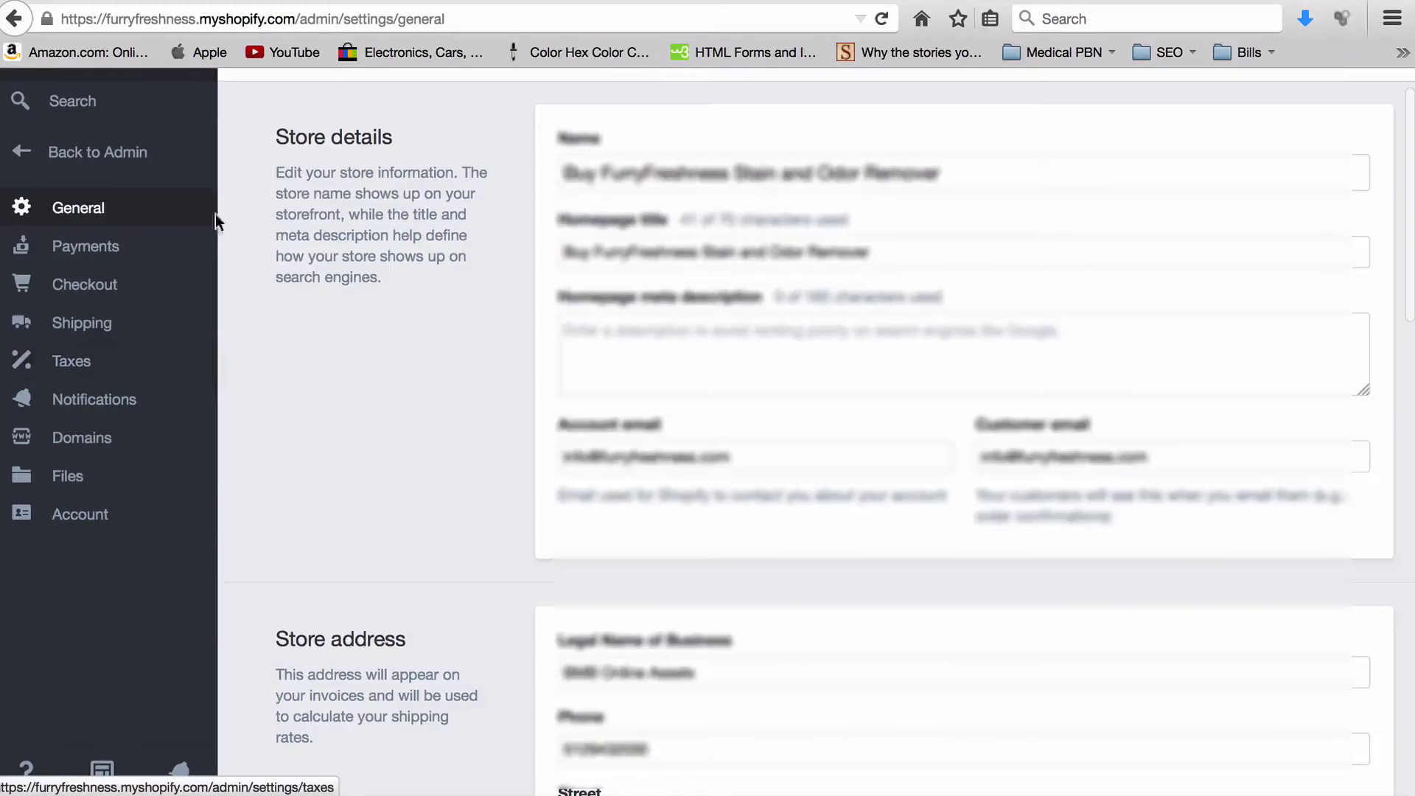
{"action": "left_click", "coordinate": [74, 442]}
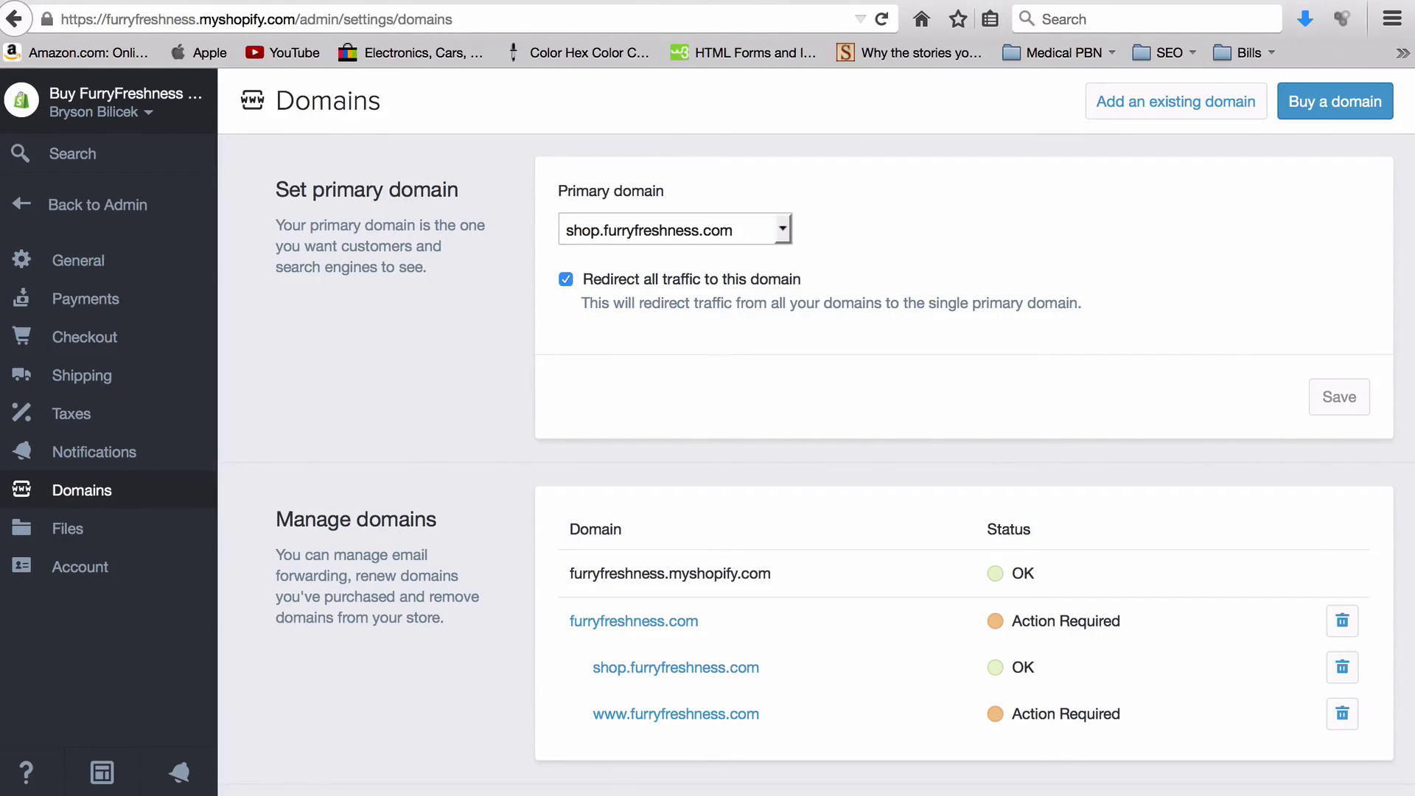
Review Firefox's cached web content settings in Preferences, then close the window
{"action": "left_click", "coordinate": [1392, 22]}
{"action": "left_click", "coordinate": [1264, 358]}
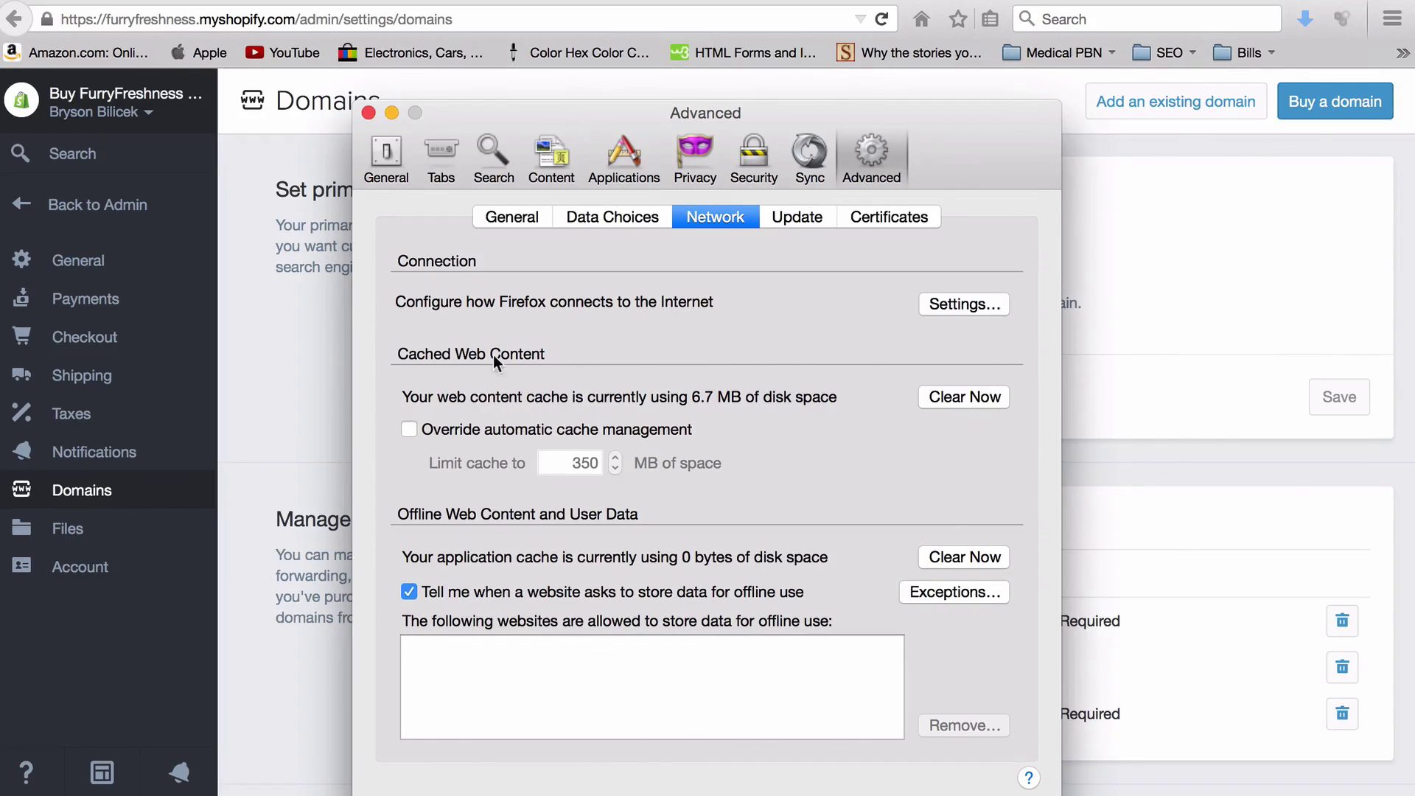
{"action": "left_click", "coordinate": [369, 114]}
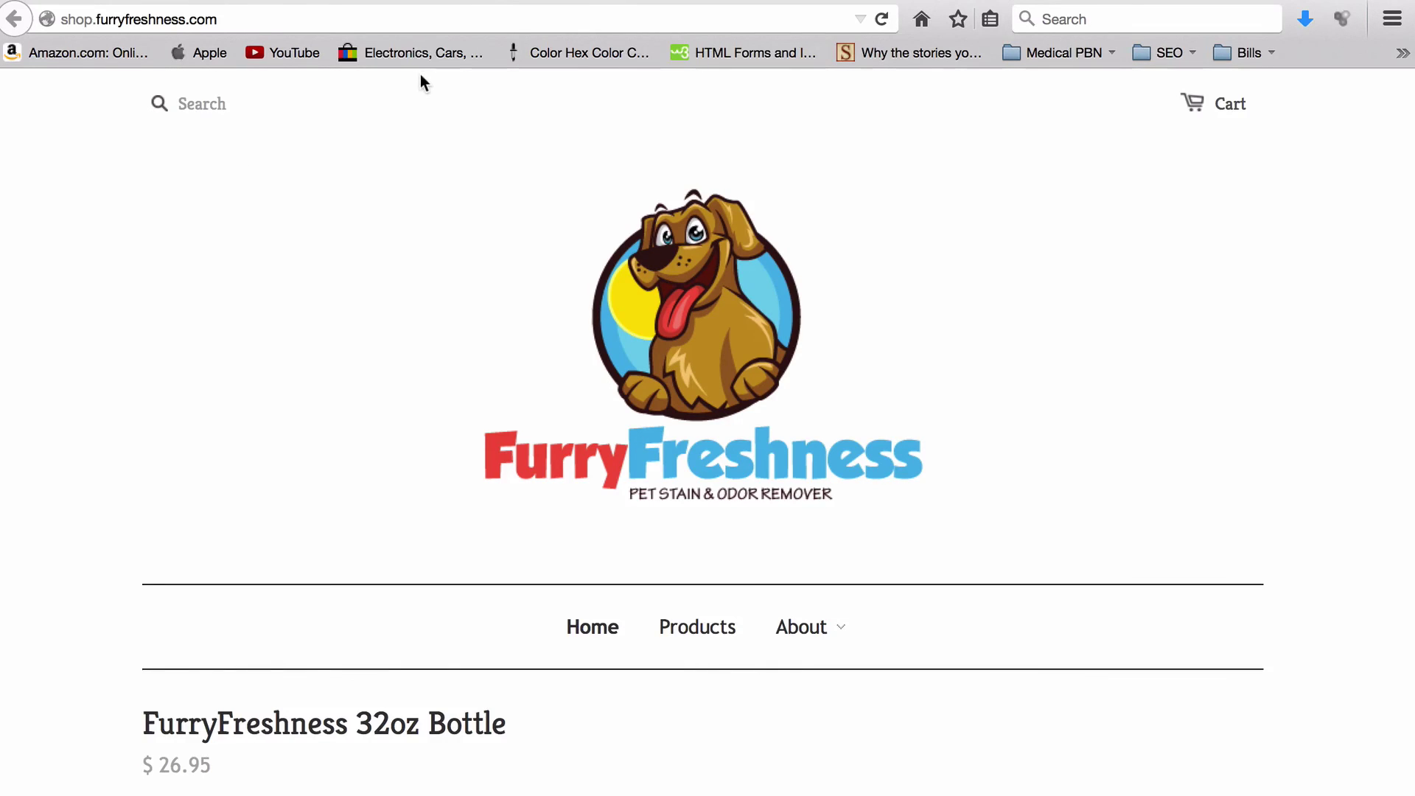
{"action": "scroll", "coordinate": [423, 169], "scroll_direction": "down", "scroll_amount": 6}
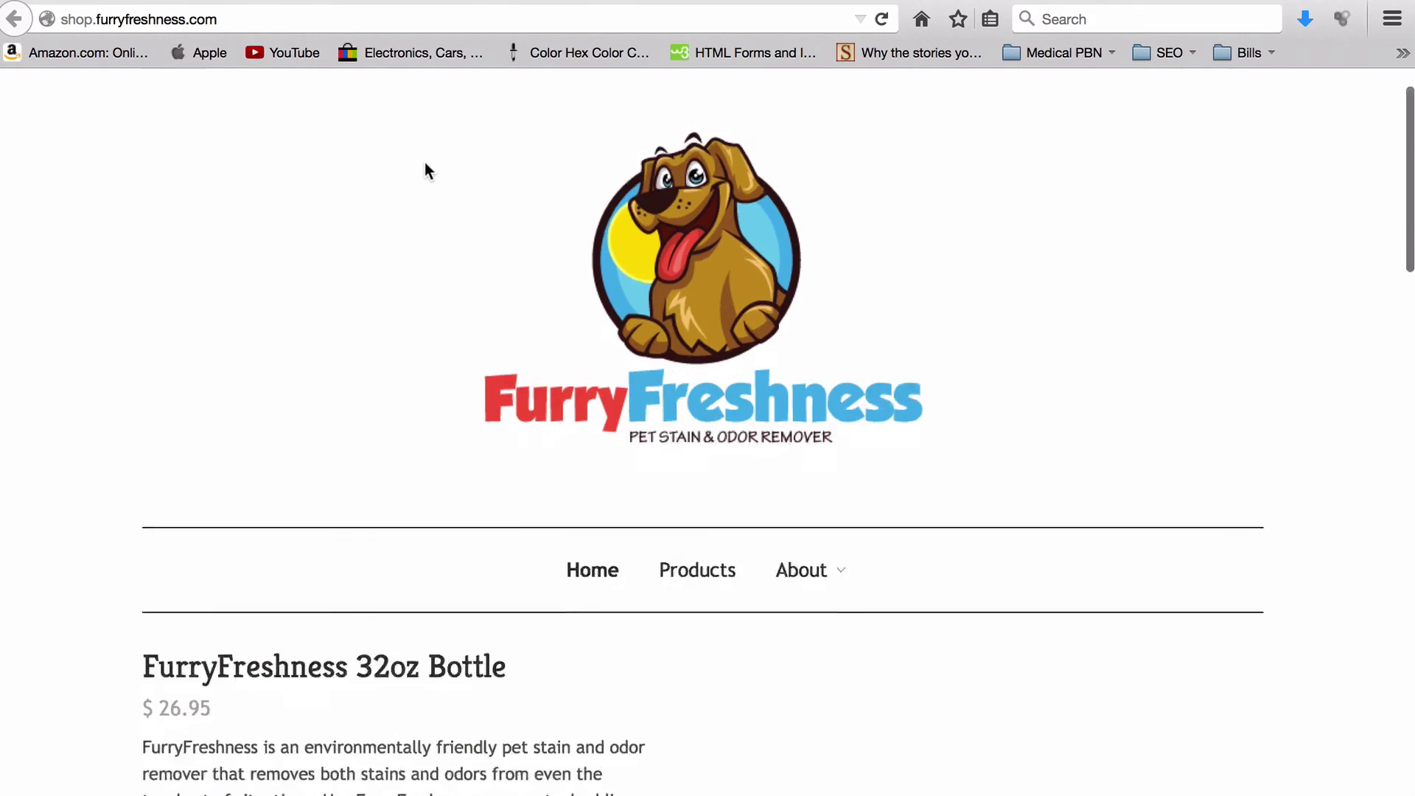
{"action": "scroll", "coordinate": [432, 163], "scroll_direction": "down", "scroll_amount": 15}
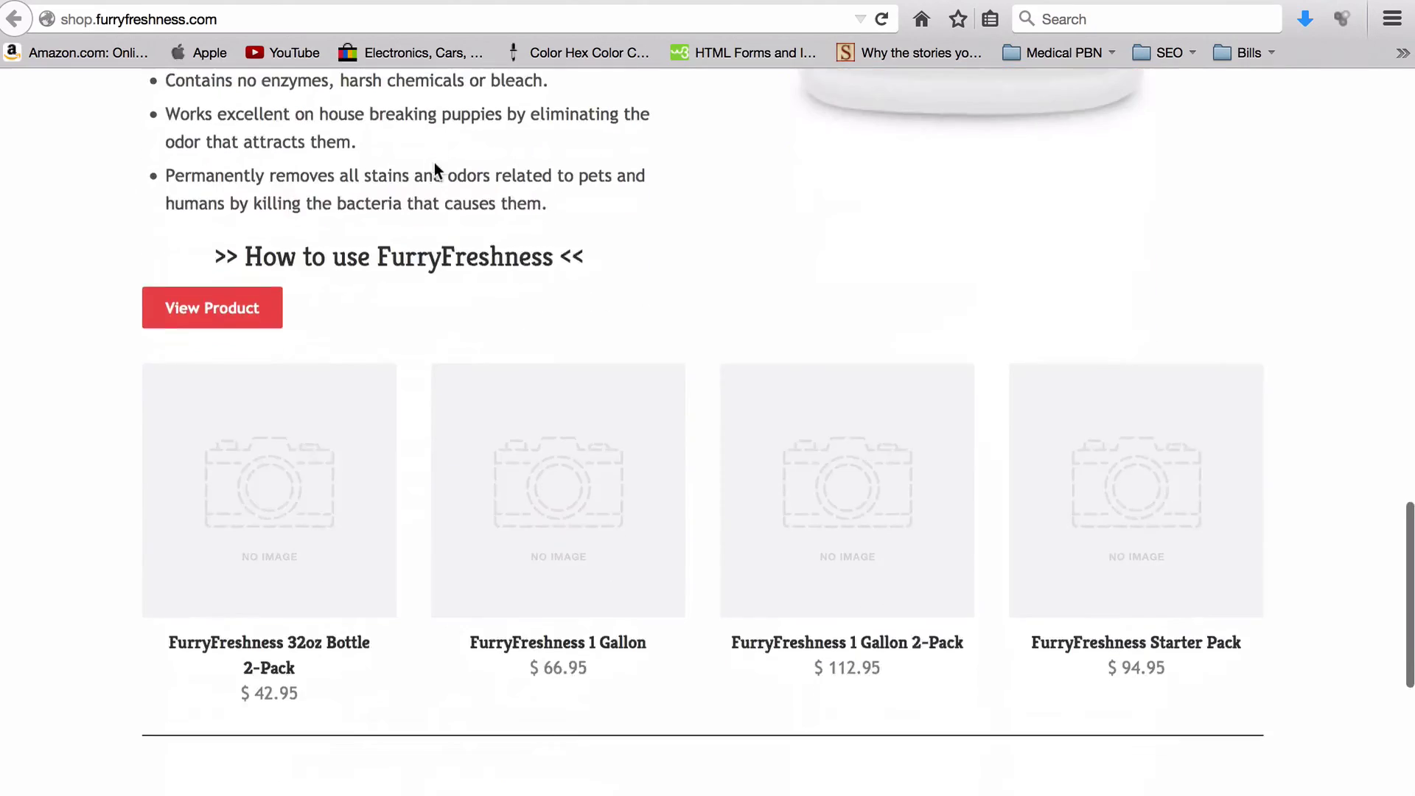
{"action": "scroll", "coordinate": [431, 159], "scroll_direction": "up", "scroll_amount": 20}
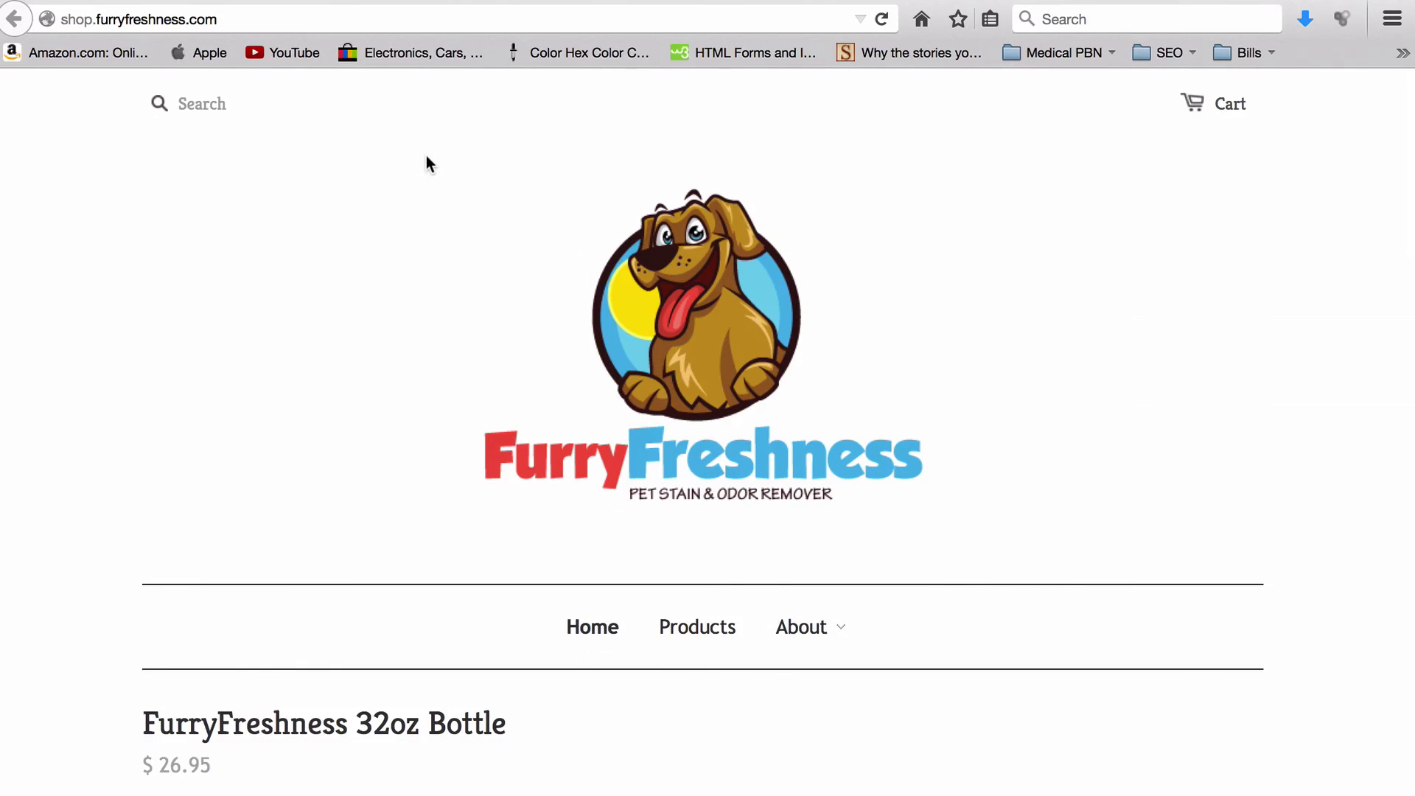